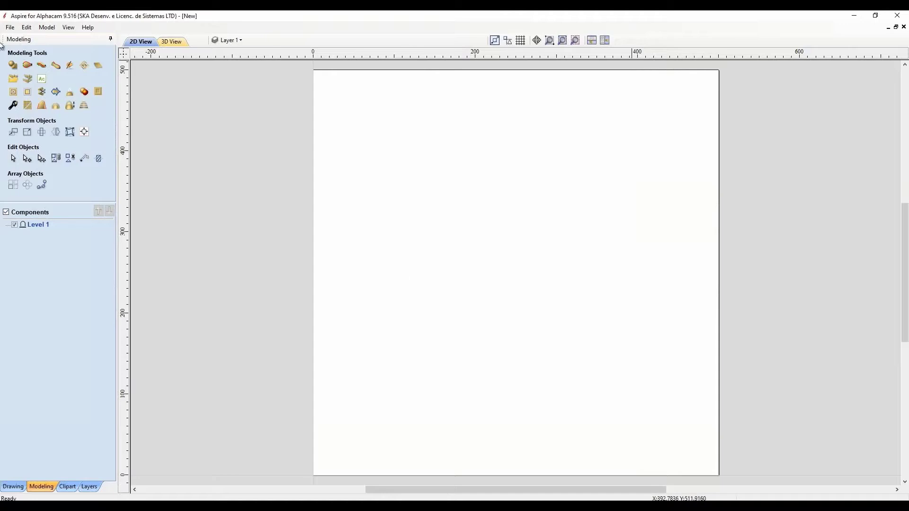
Step: Import the decorative clipart Flourish 101-1-X.3dClip and place it at the centre of the sheet
left_click(13, 78)
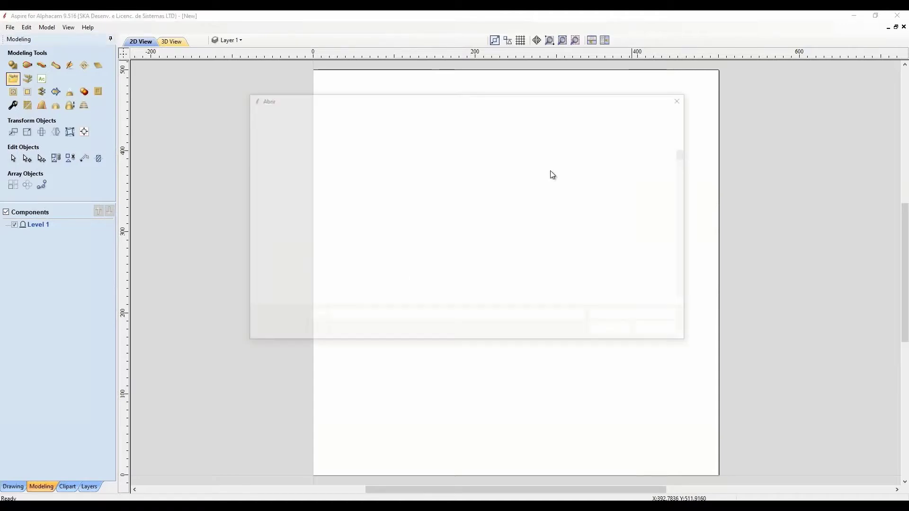
left_click_drag(686, 155, 692, 177)
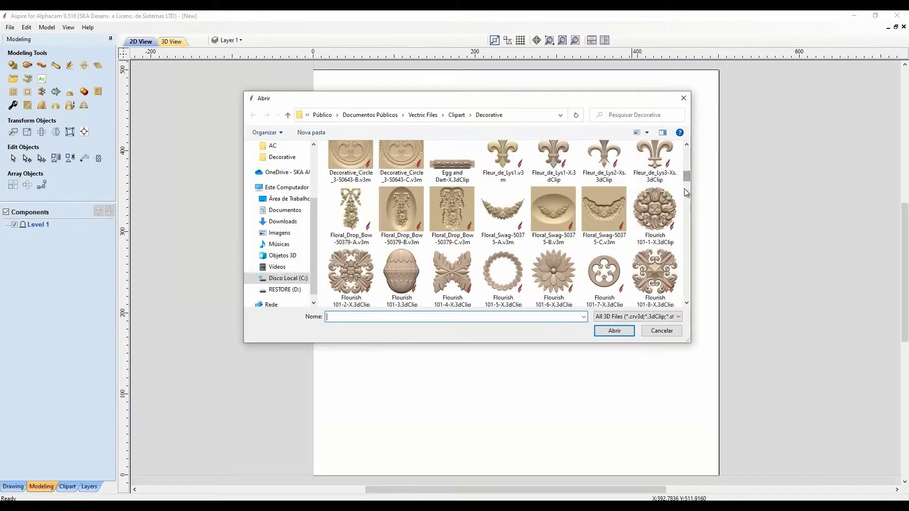
left_click(665, 210)
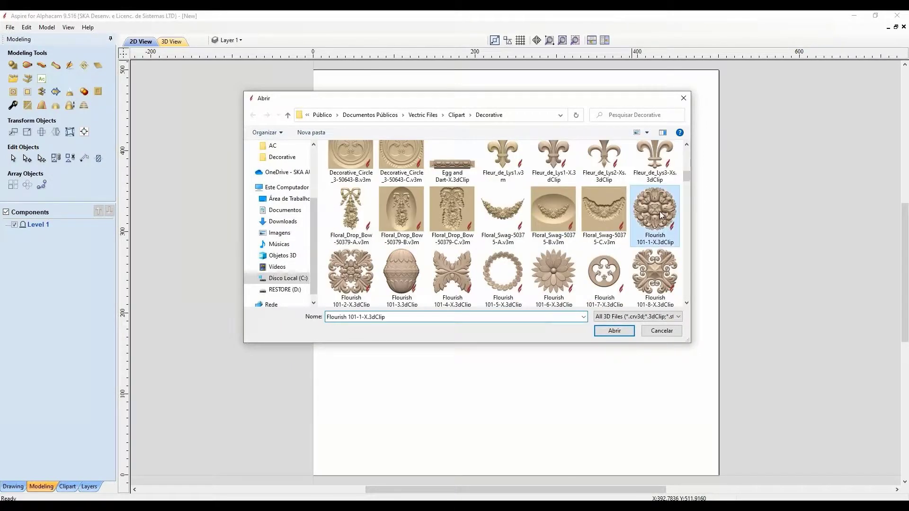
left_click(617, 334)
left_click_drag(338, 440, 519, 273)
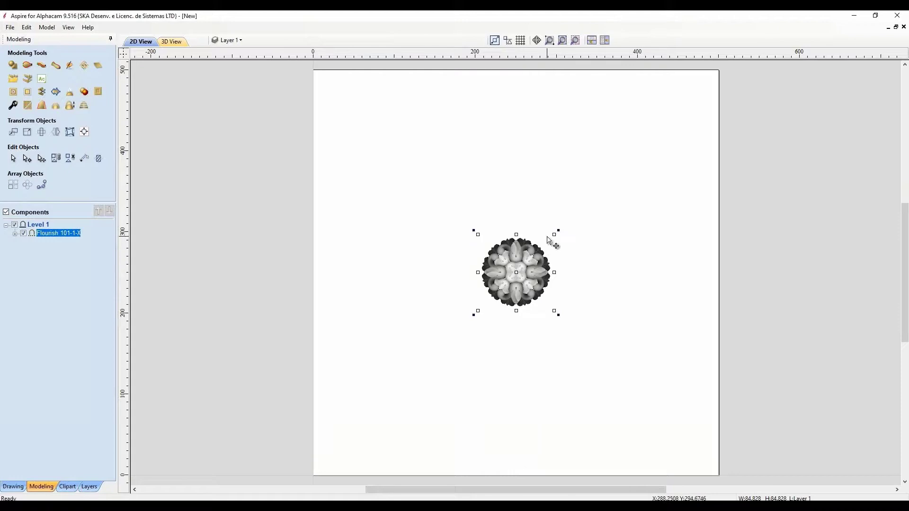
Step: Enlarge the round flourish to about 361 mm in width and height and recentre it on the sheet
left_click_drag(556, 234, 667, 122)
left_click_drag(477, 311, 319, 418)
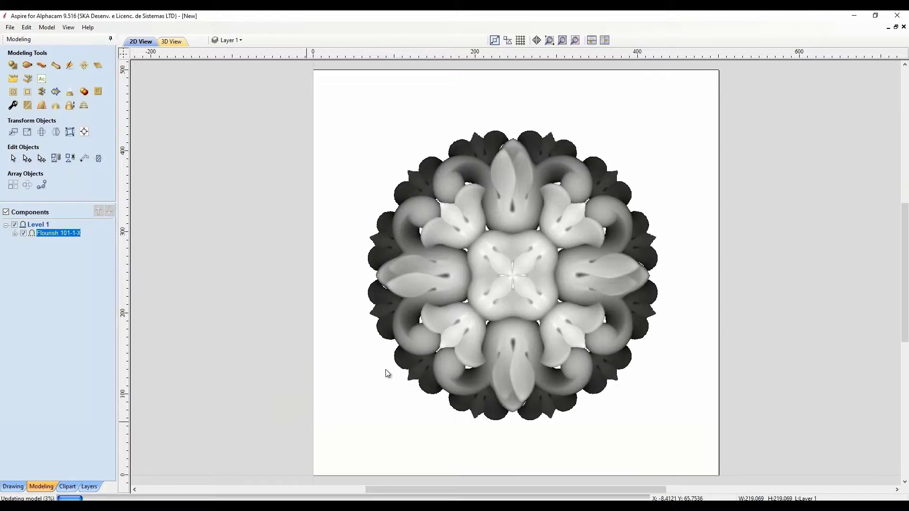
left_click_drag(516, 273, 513, 271)
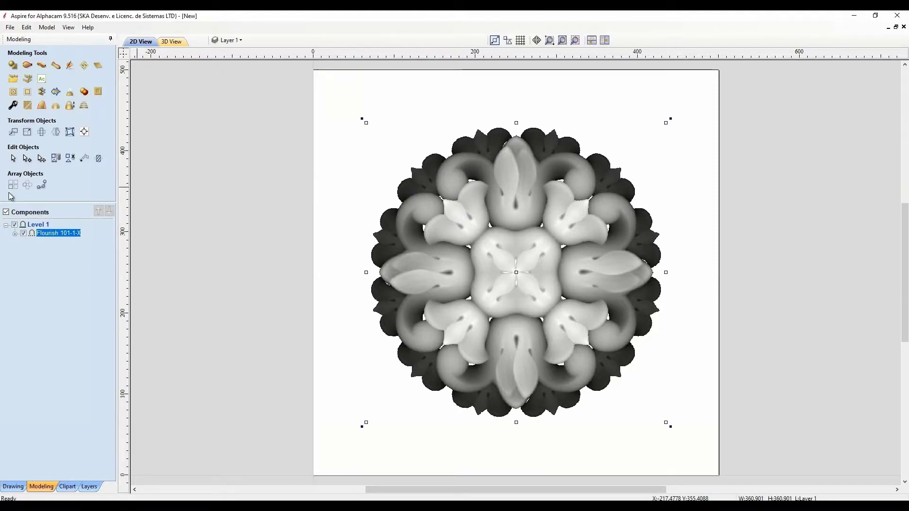
Step: Import Flourish 101-15.3dClip and place it in the sheet's upper right corner, outside the round flourish
left_click(13, 78)
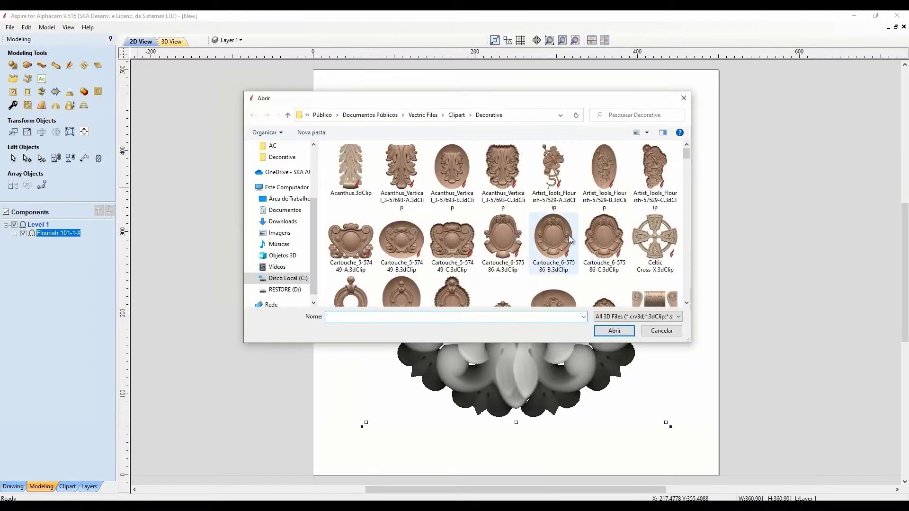
scroll(635, 216, "down", 8)
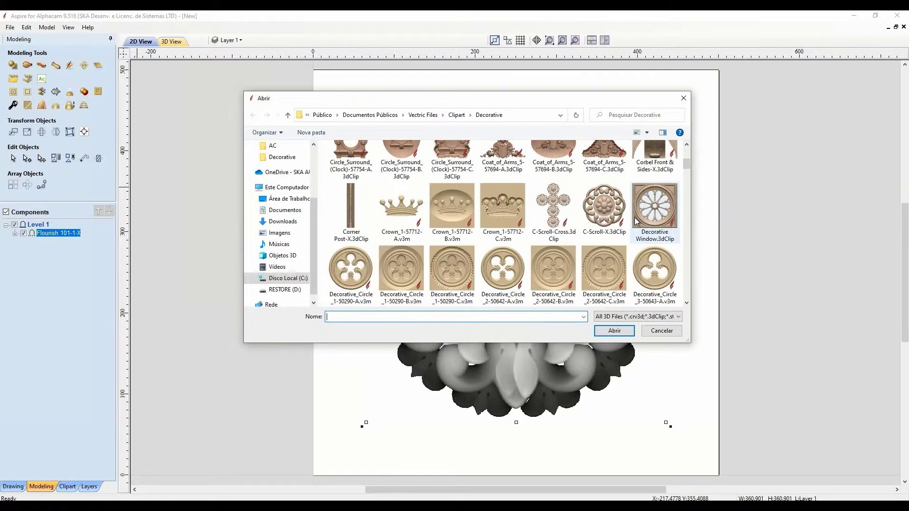
scroll(557, 220, "down", 2)
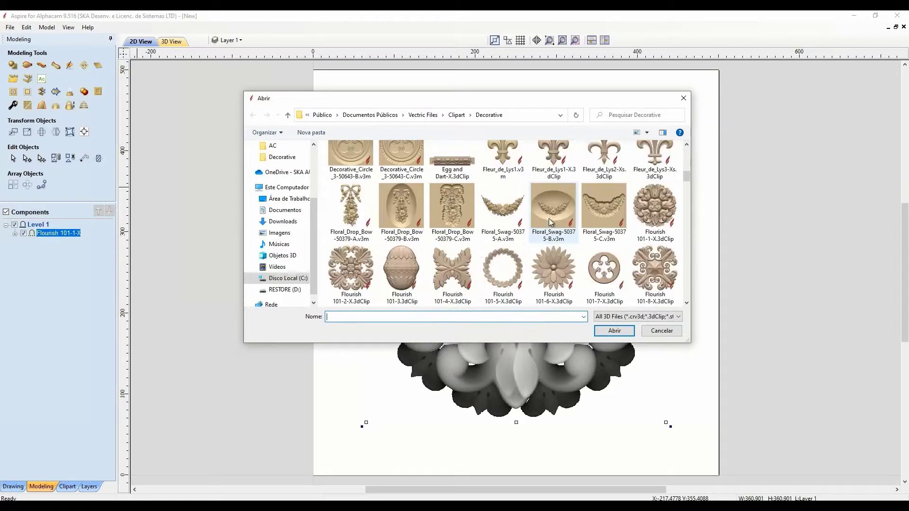
scroll(550, 223, "down", 1)
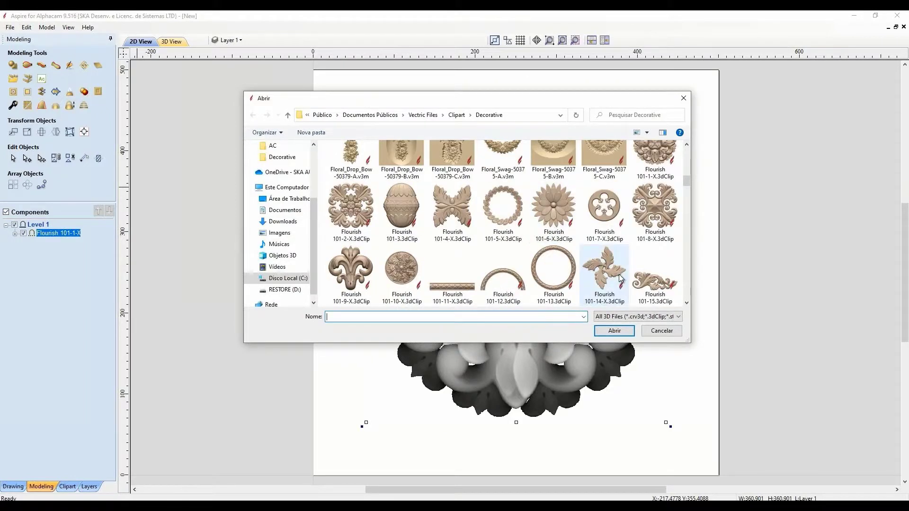
double_click(604, 268)
left_click_drag(328, 478, 665, 112)
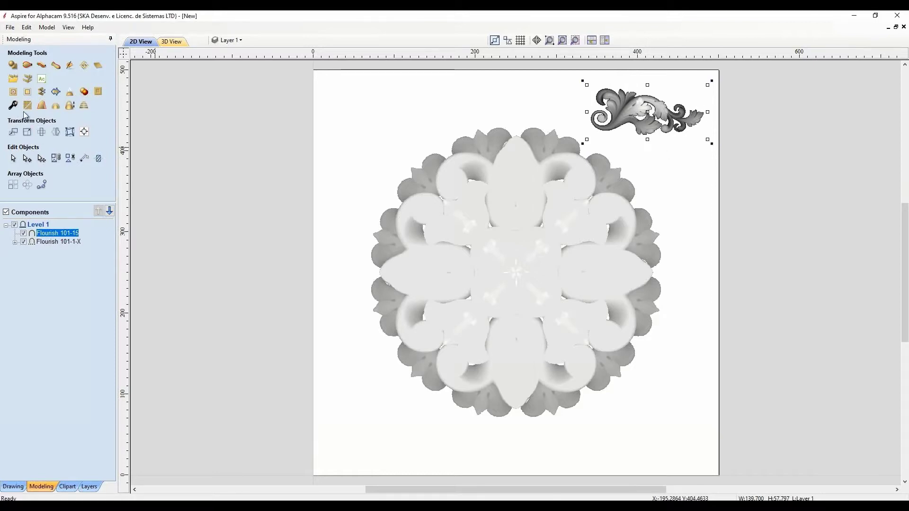
Step: Import a second copy of Flourish 101-15.3dClip and place it in the sheet's lower left corner
left_click(19, 81)
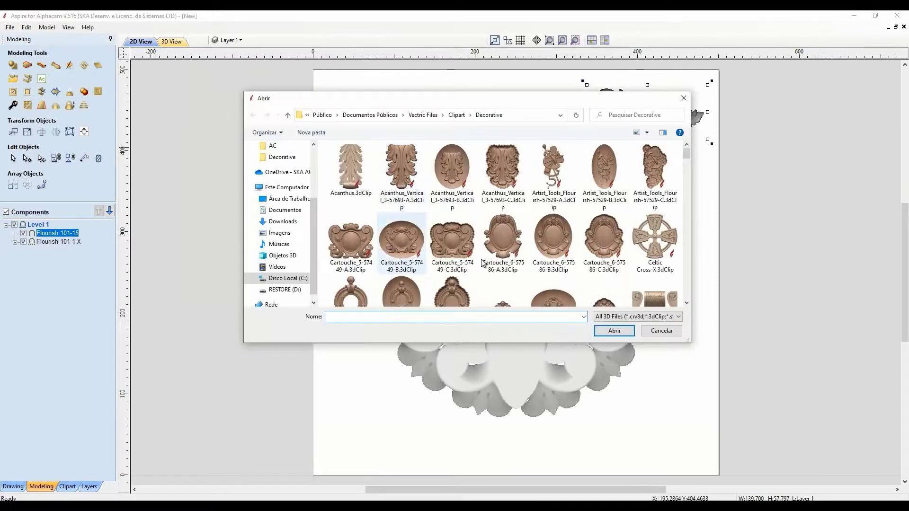
scroll(643, 236, "down", 8)
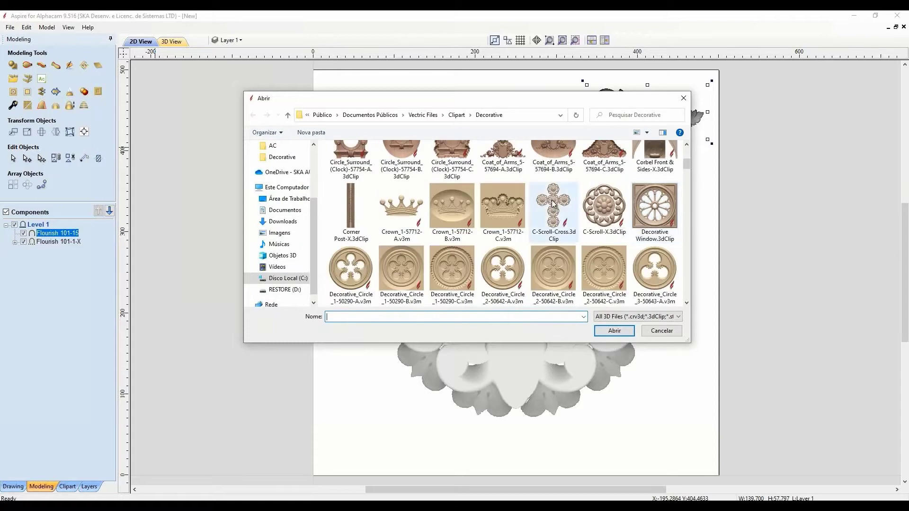
scroll(629, 227, "down", 4)
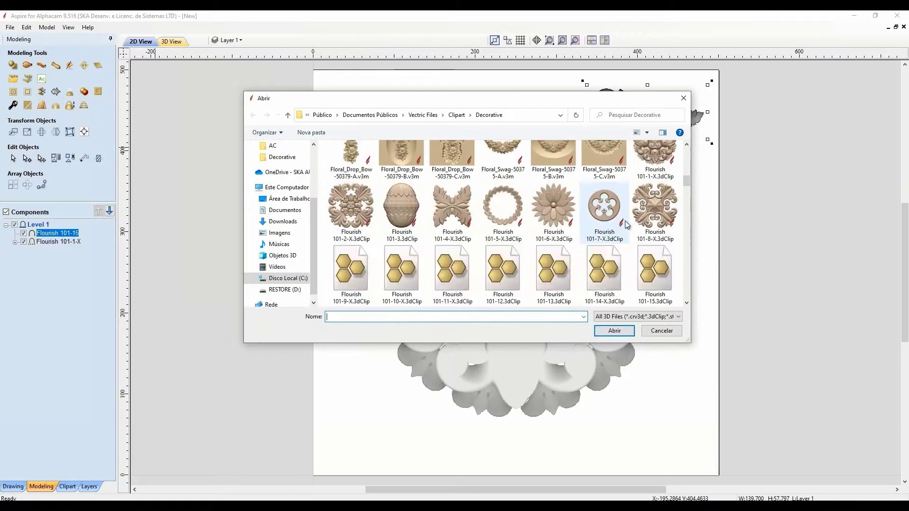
double_click(655, 272)
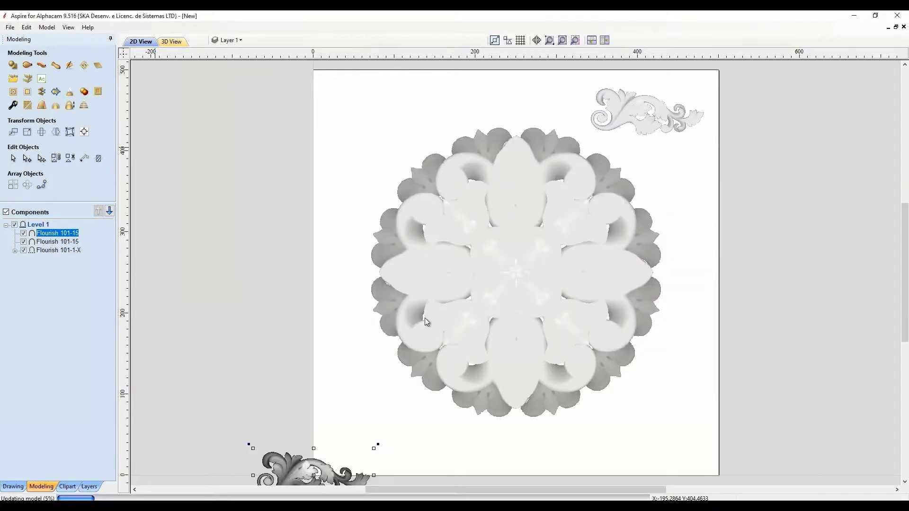
left_click_drag(284, 477, 368, 435)
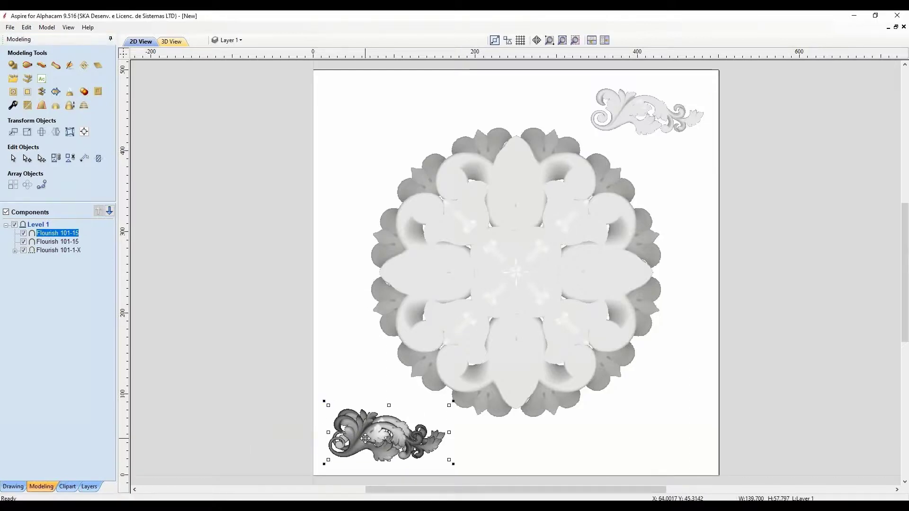
left_click_drag(365, 438, 362, 444)
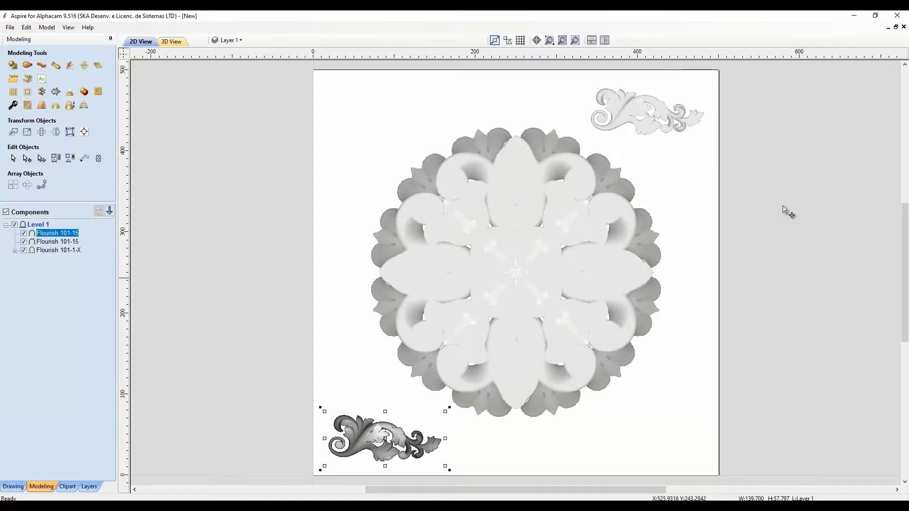
Step: Show the 2D and 3D views side by side and inspect the three relief components in 3D
left_click(604, 41)
left_click_drag(672, 320, 691, 237)
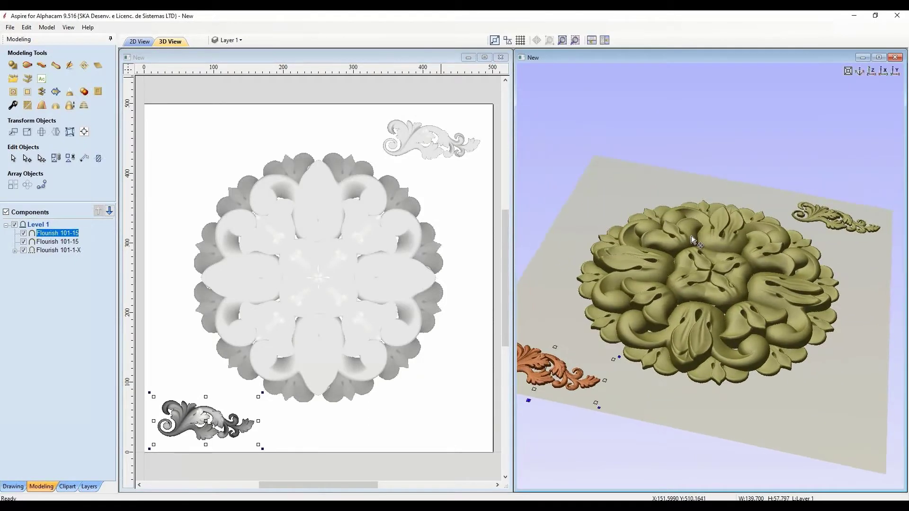
scroll(693, 241, "down", 3)
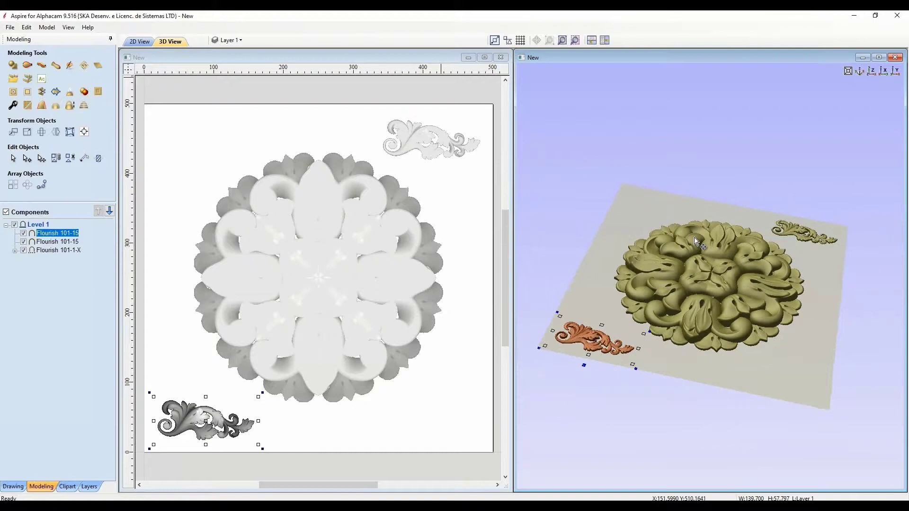
left_click_drag(695, 242, 671, 253)
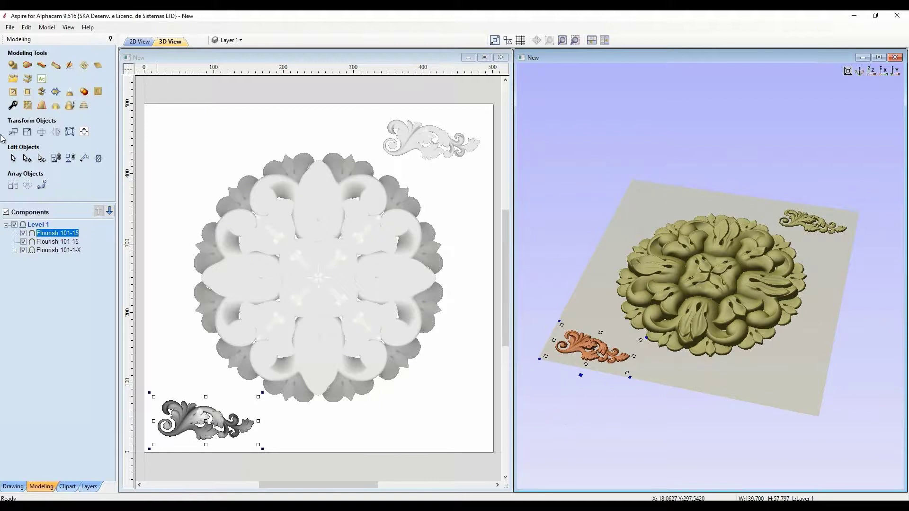
Step: Triangulate the model with a 0.01 mm tolerance and an open back face, and export it to Alphacam
left_click(41, 80)
left_click(60, 200)
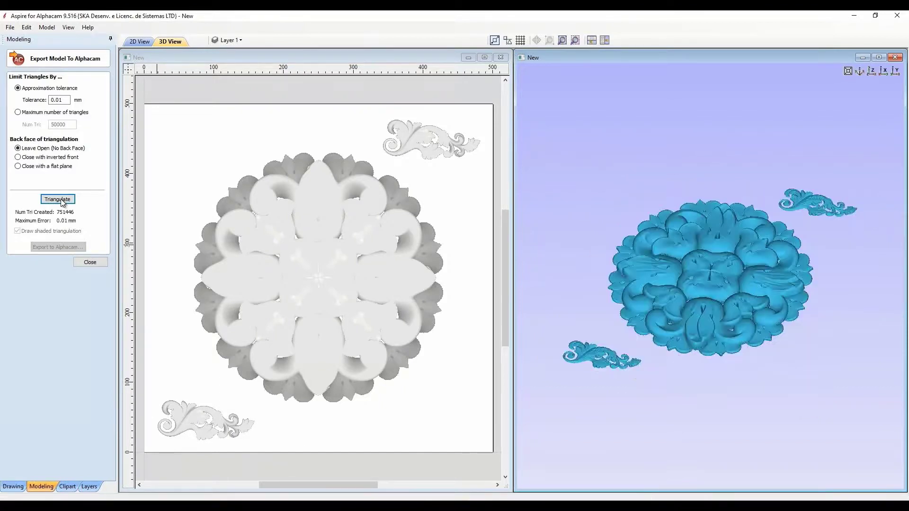
left_click(70, 246)
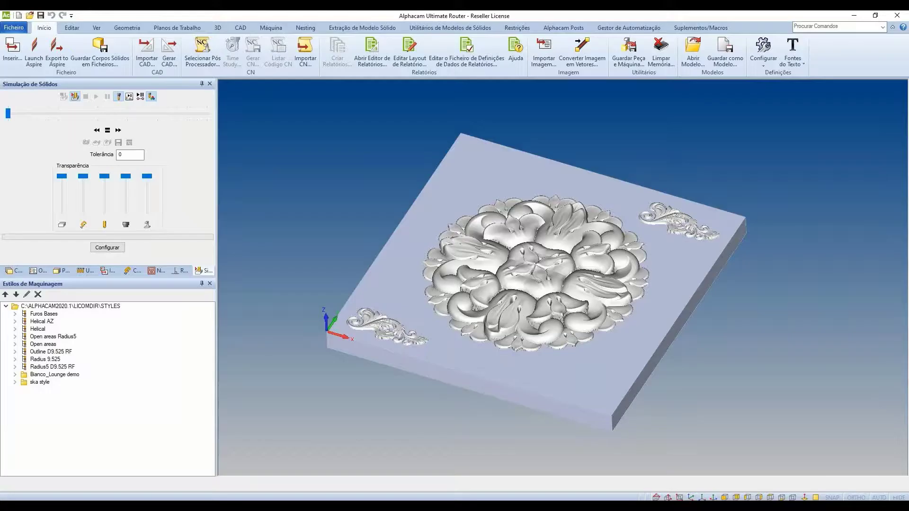
Step: Define the main stock material with its top at Z 22.5885, bottom at Z -35 and an XY stock of 0
mouse_move(445, 324)
middle_mouse_down()
mouse_move(455, 328)
mouse_move(475, 248)
middle_mouse_up()
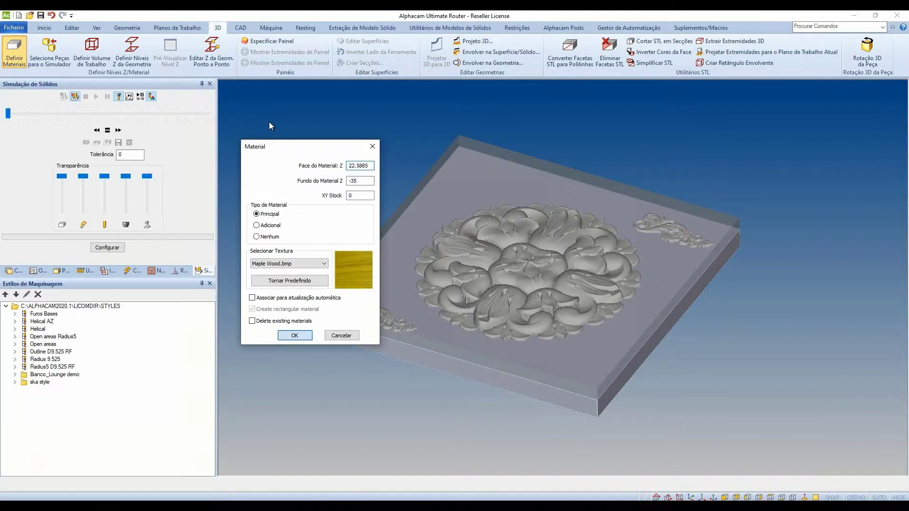
key("Return")
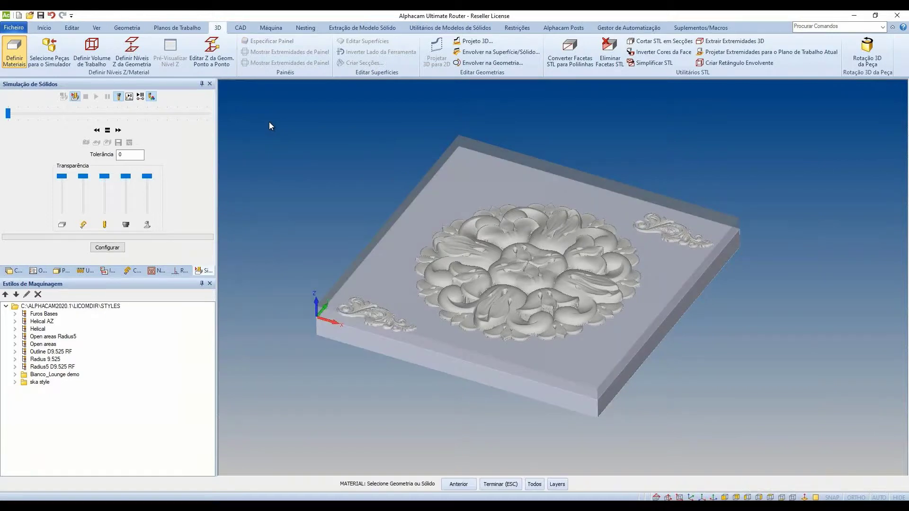
key("Escape")
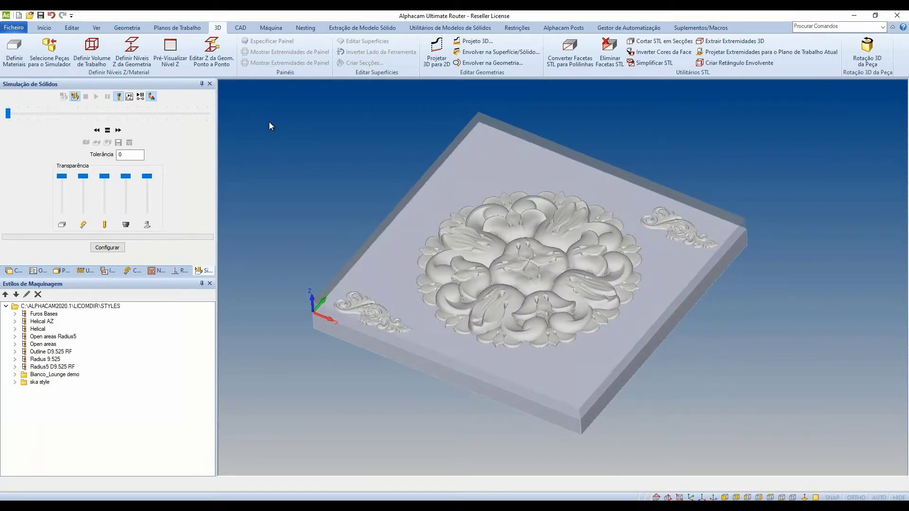
key("Escape")
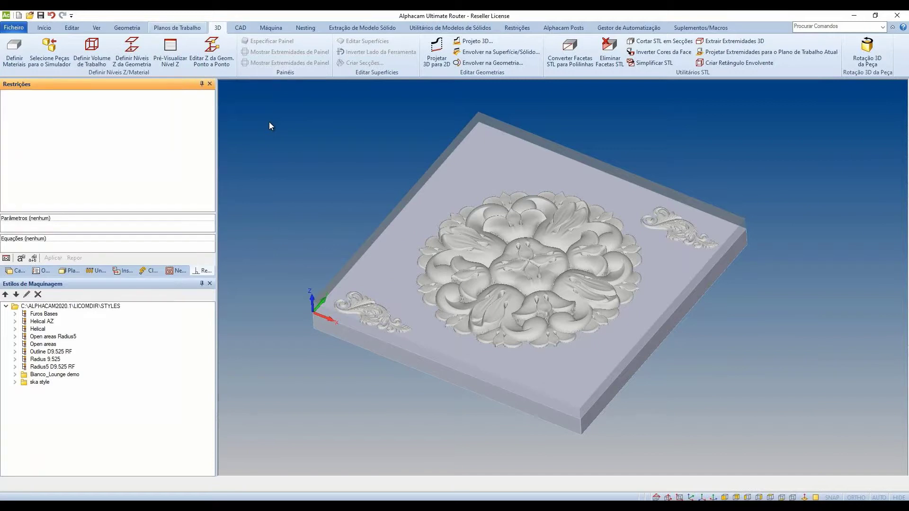
Step: Select the Flat - 10mm tool from the tool library for machining
left_click(271, 28)
left_click(38, 41)
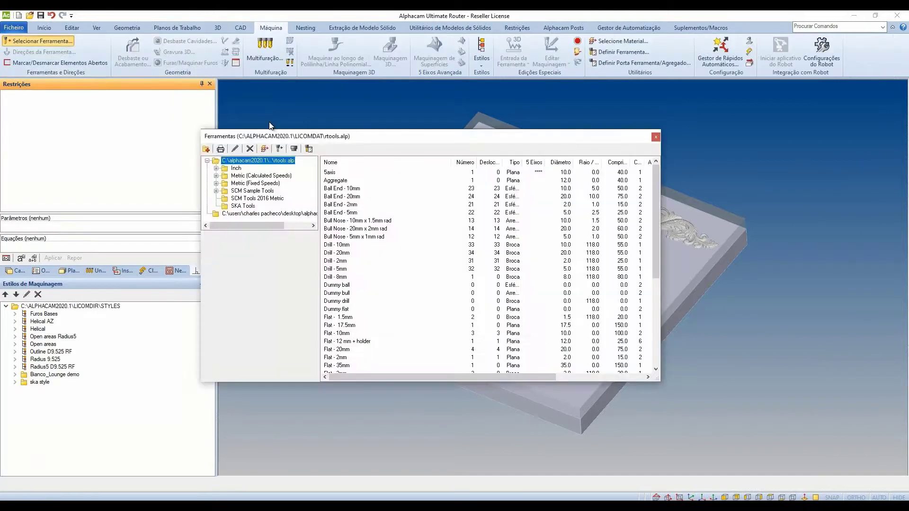
double_click(336, 333)
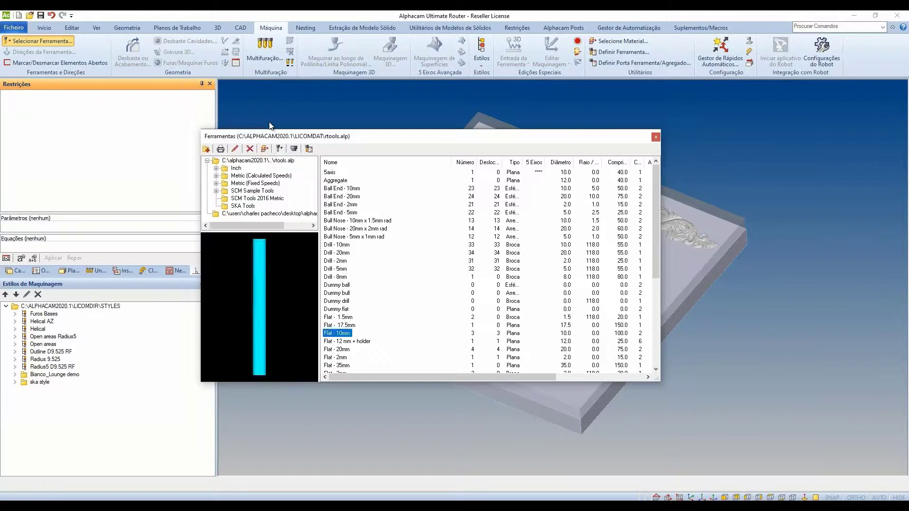
key("Return")
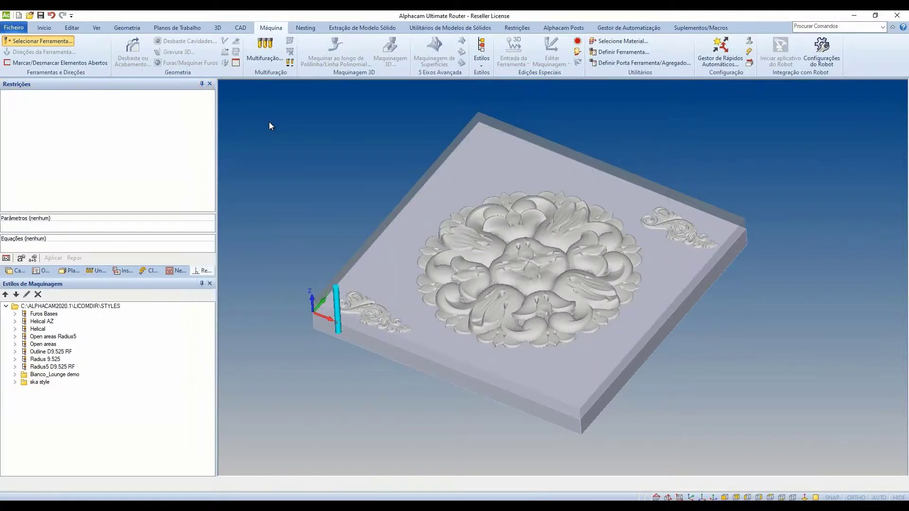
Step: Set up a 3-axis 3D machining operation with the Desbaste de Contorno de Z strategy
left_click(390, 52)
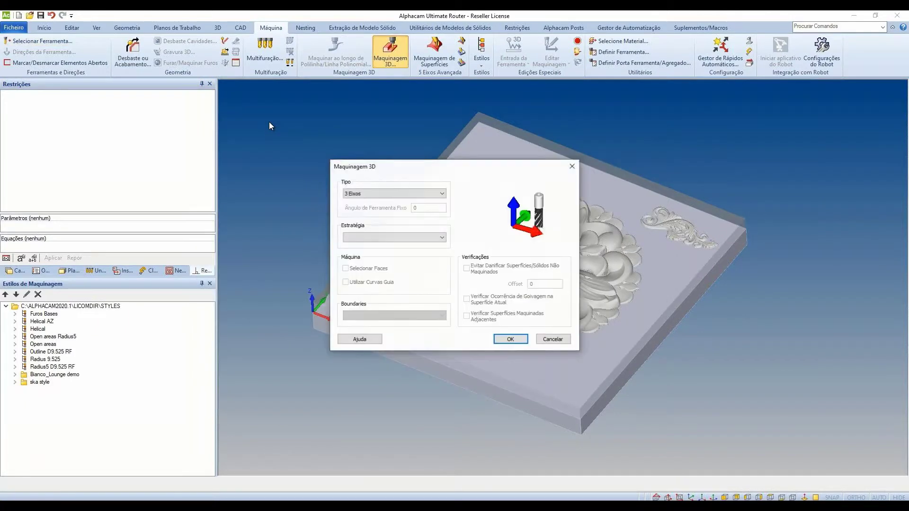
left_click(394, 237)
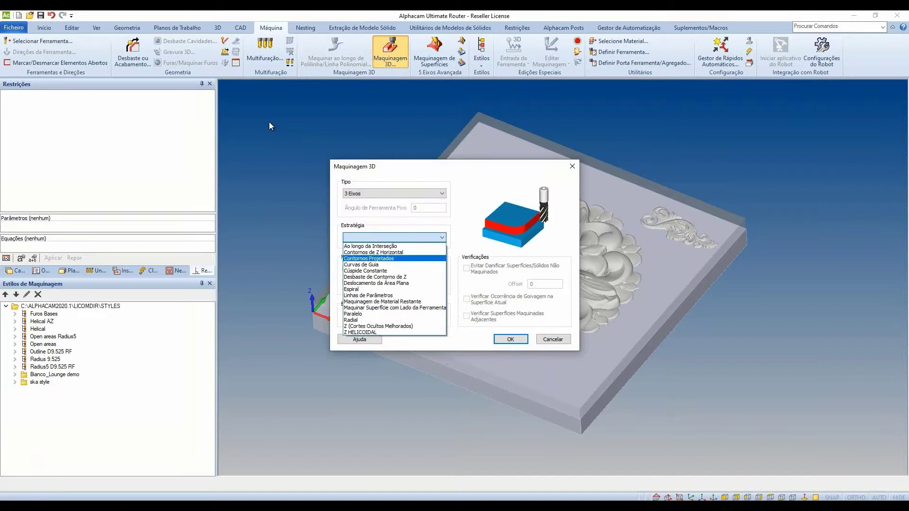
left_click(393, 276)
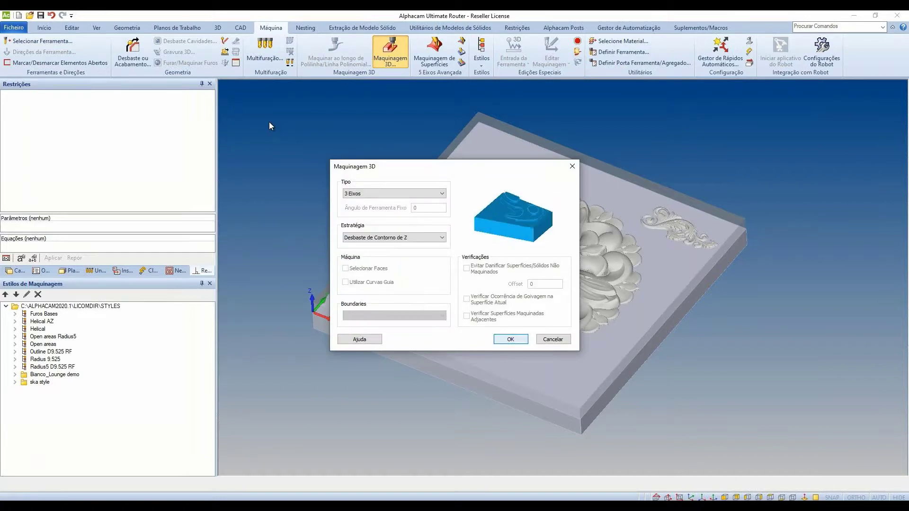
left_click(511, 340)
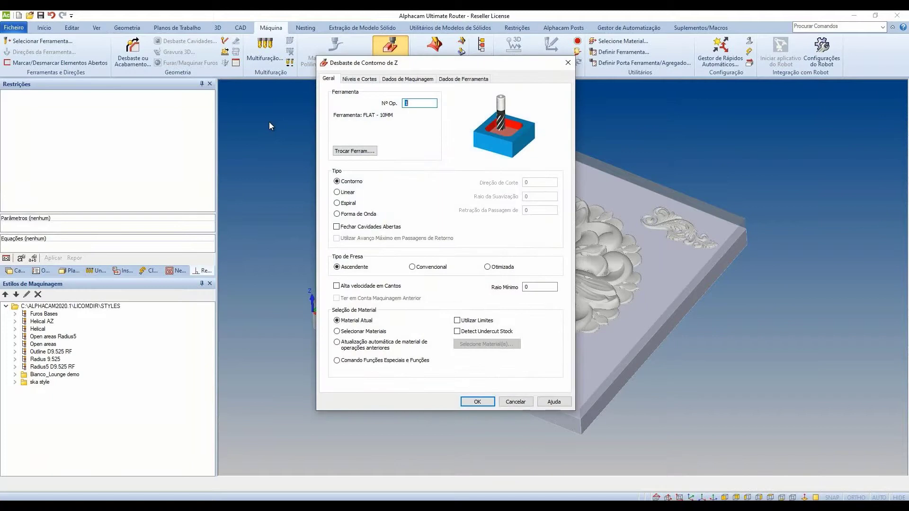
Step: Set the roughing operation's safe rapid level to 50 and generate the toolpath
left_click(359, 79)
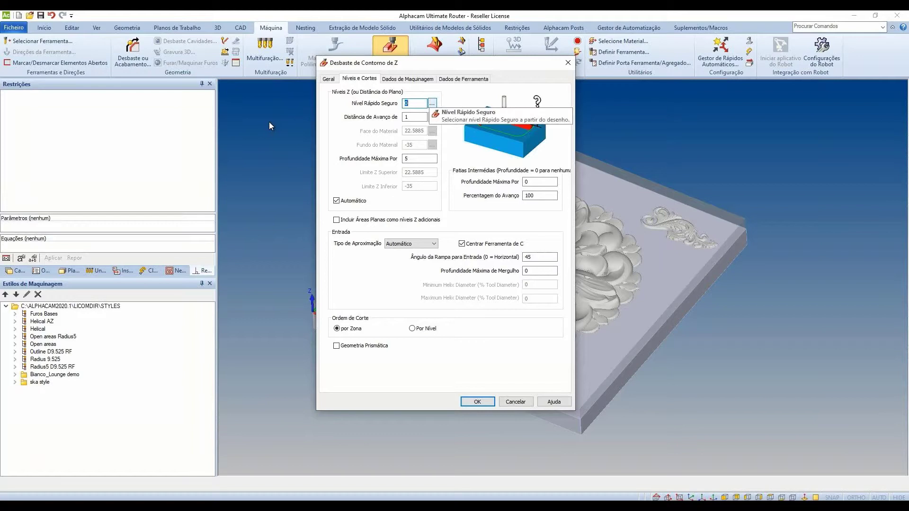
type("50")
key("Return")
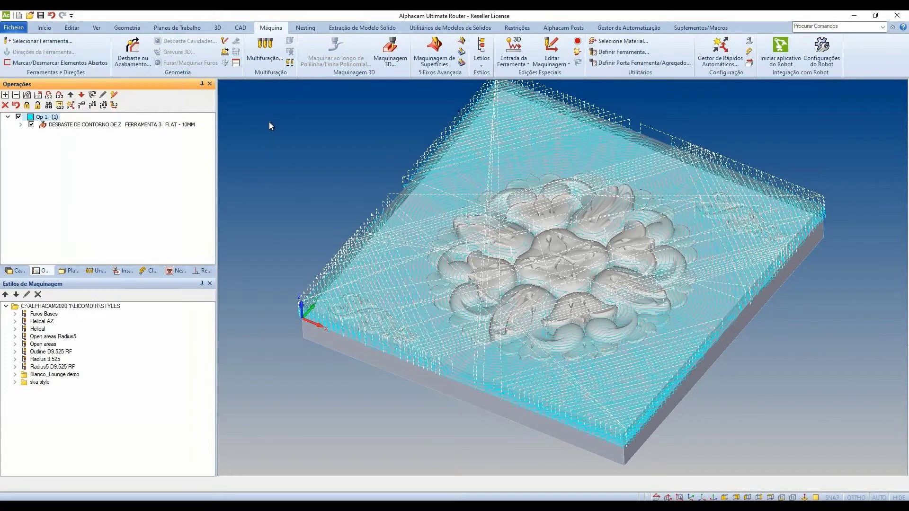
Step: Show the toolpaths of operations Op 2 through Op 5 of the 2D panel design in the model view
middle_click_drag(269, 121, 269, 121)
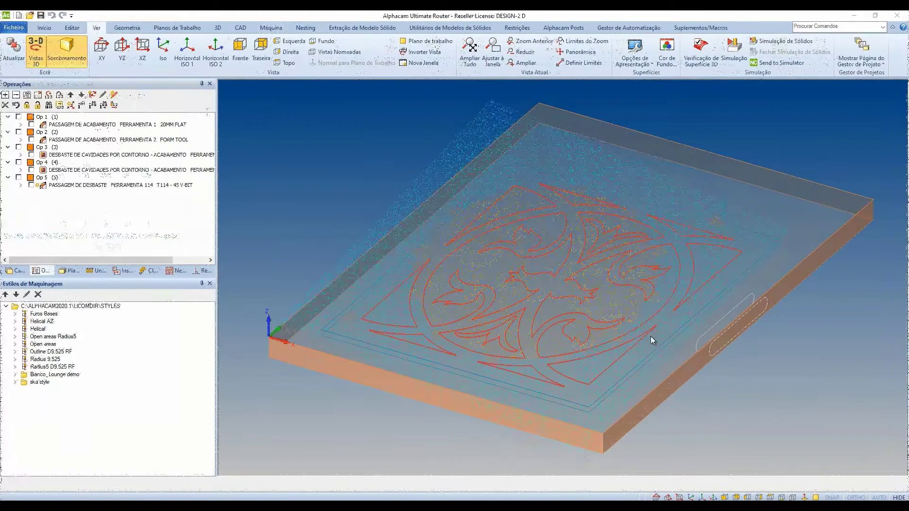
middle_click_drag(555, 306, 264, 287)
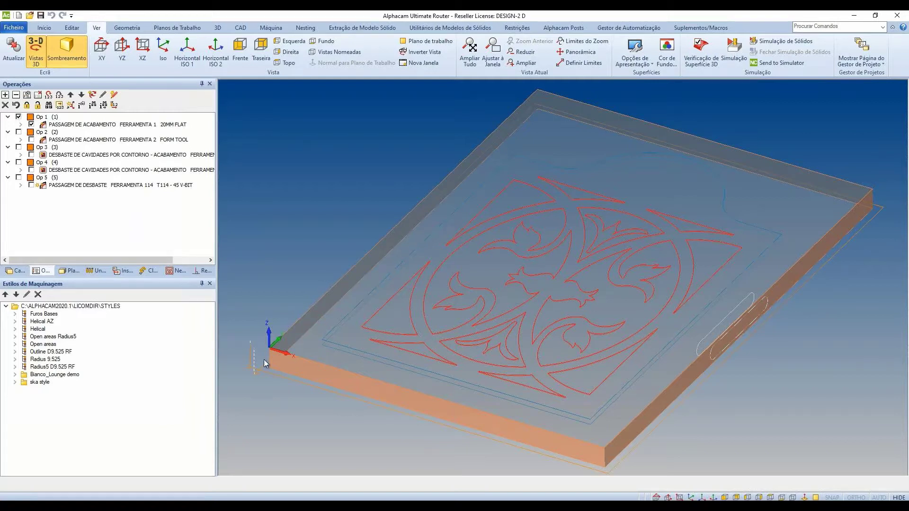
left_click(19, 132)
left_click(18, 148)
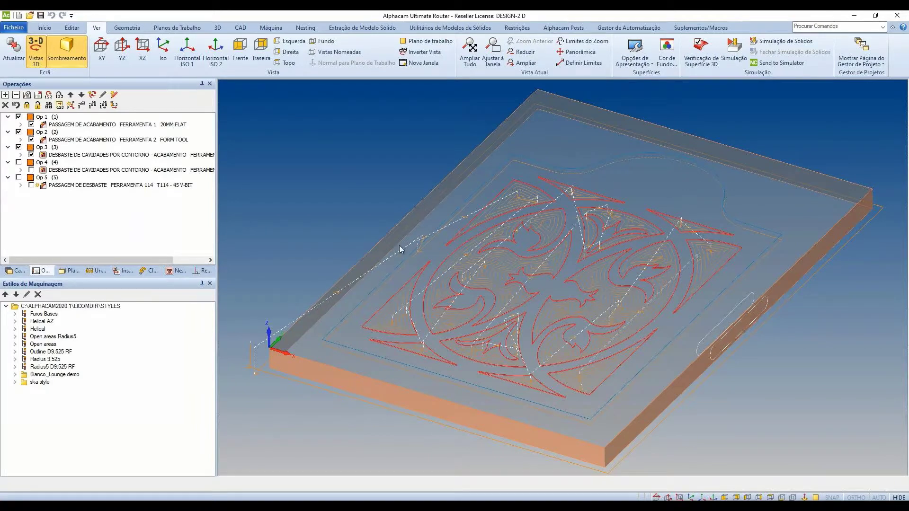
left_click(19, 162)
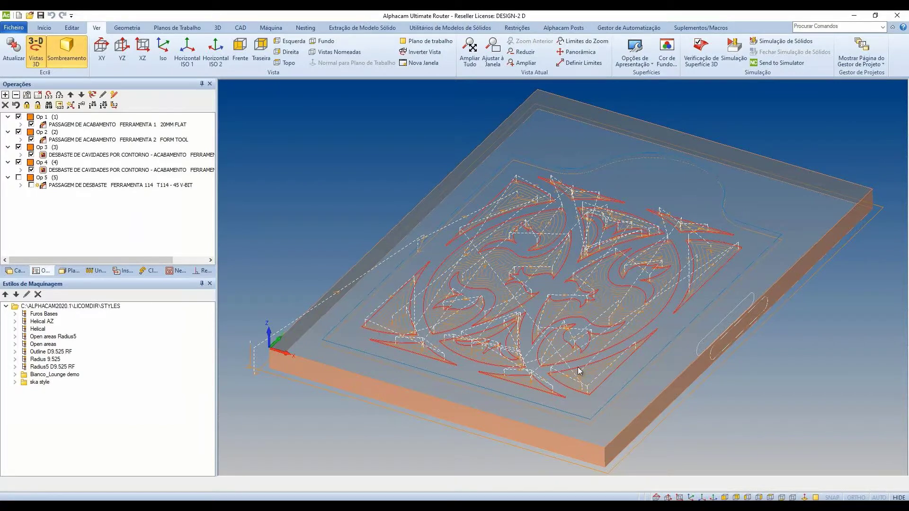
left_click(19, 177)
left_click_drag(572, 313, 555, 200)
left_click_drag(632, 294, 581, 293)
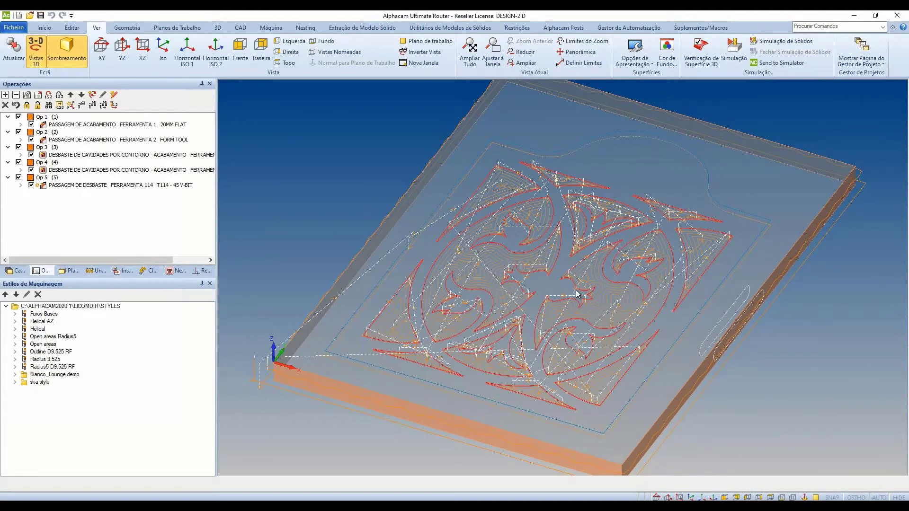
Step: Open the solid simulation of the displayed operations and run it on the wooden panel
right_click(415, 320)
left_click(484, 312)
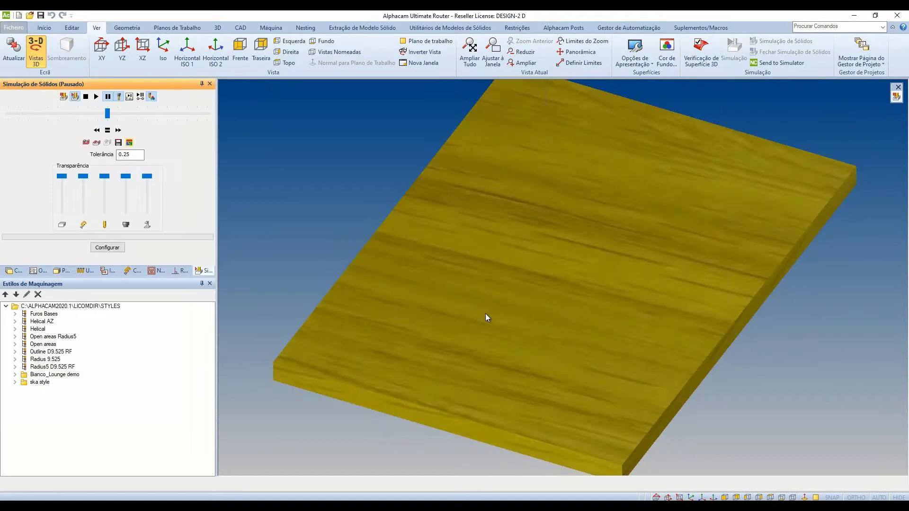
scroll(526, 302, "down", 1)
scroll(528, 296, "down", 2)
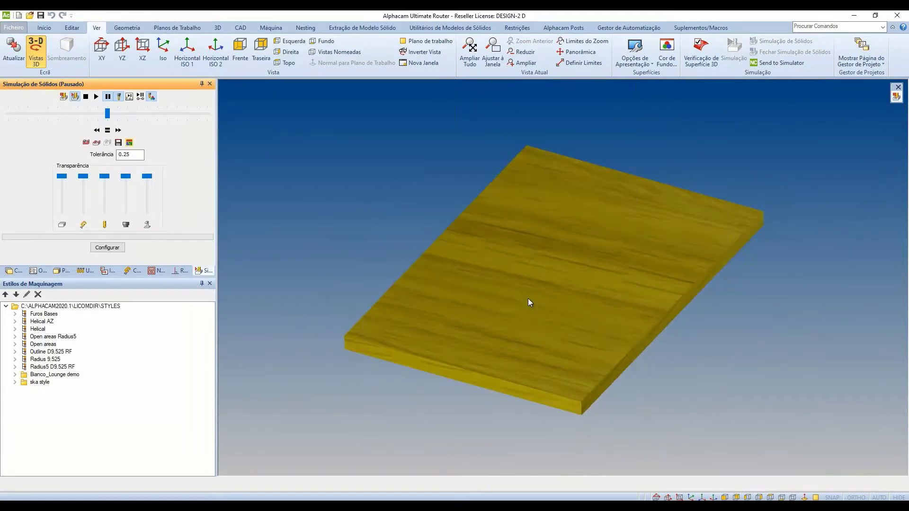
left_click(95, 96)
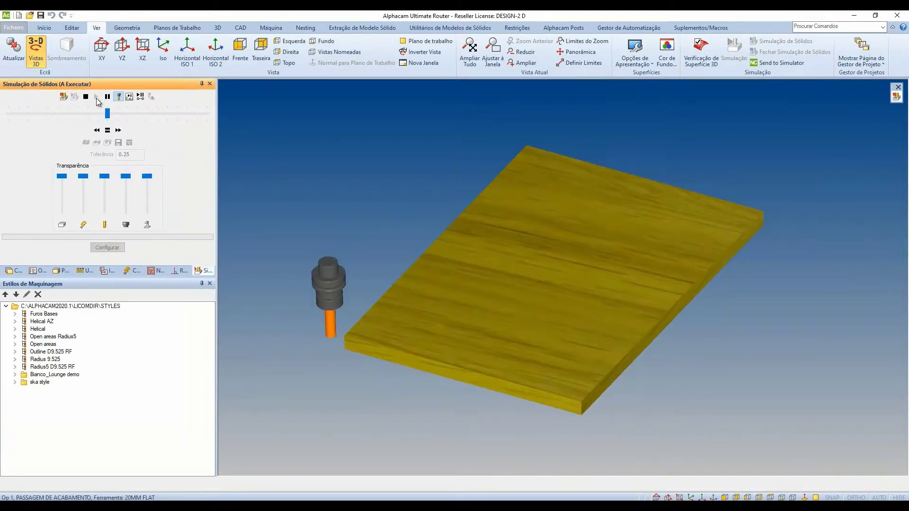
Step: Raise the simulation speed to maximum, reduce it to minimum, and examine the machined carving and border from another angle
left_click_drag(117, 114, 143, 116)
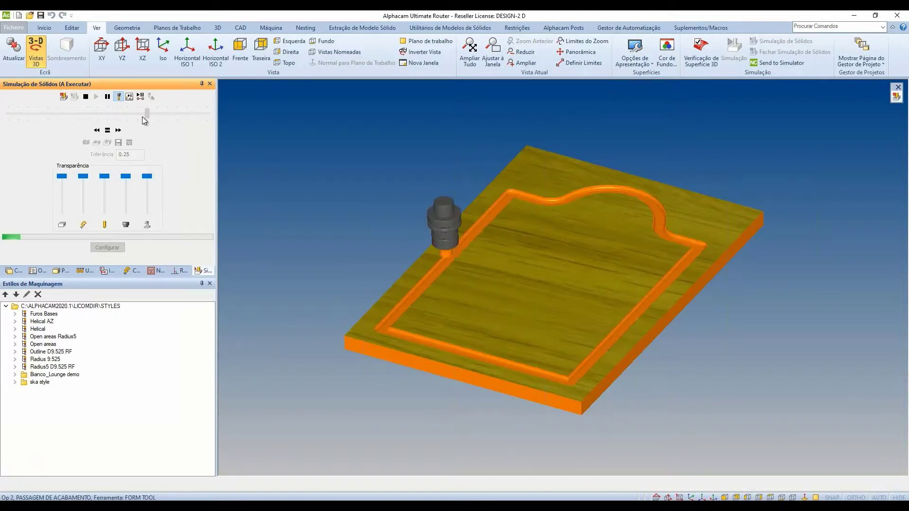
left_click_drag(142, 117, 241, 127)
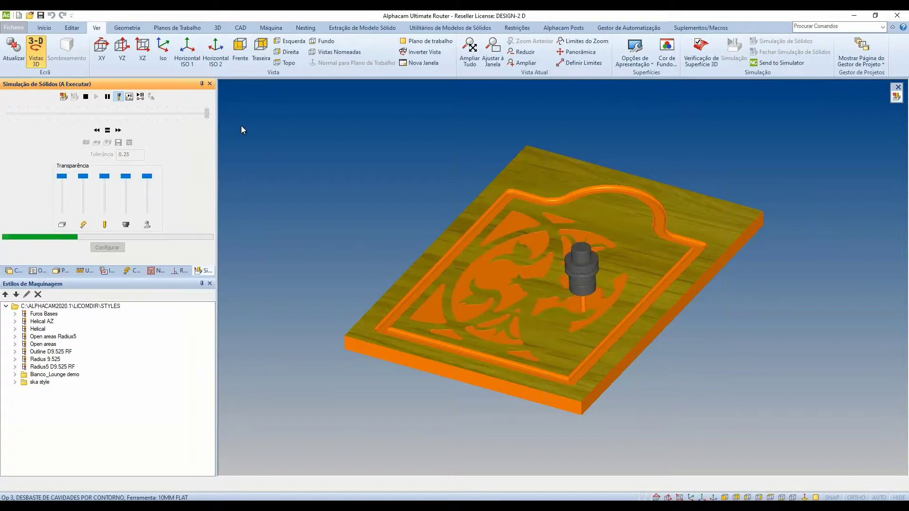
left_click_drag(241, 130, 5, 179)
middle_click_drag(504, 230, 493, 251)
middle_click_drag(591, 263, 581, 282)
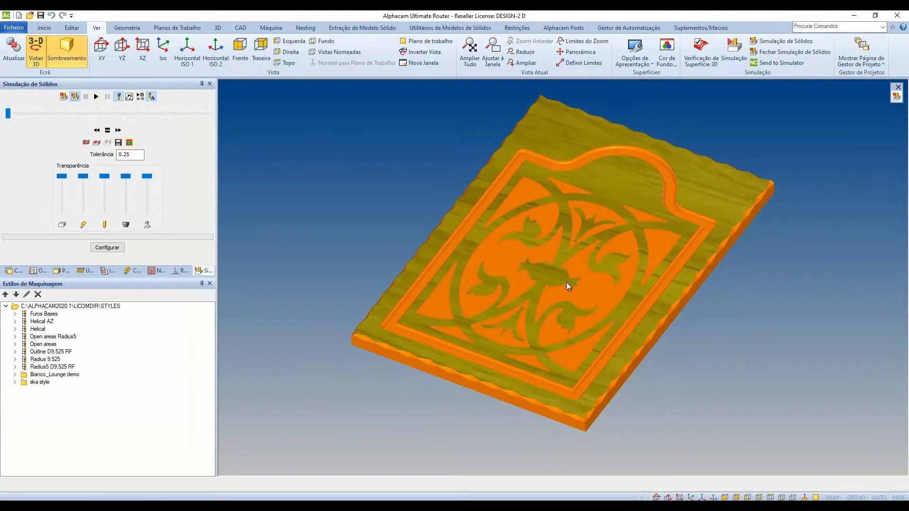